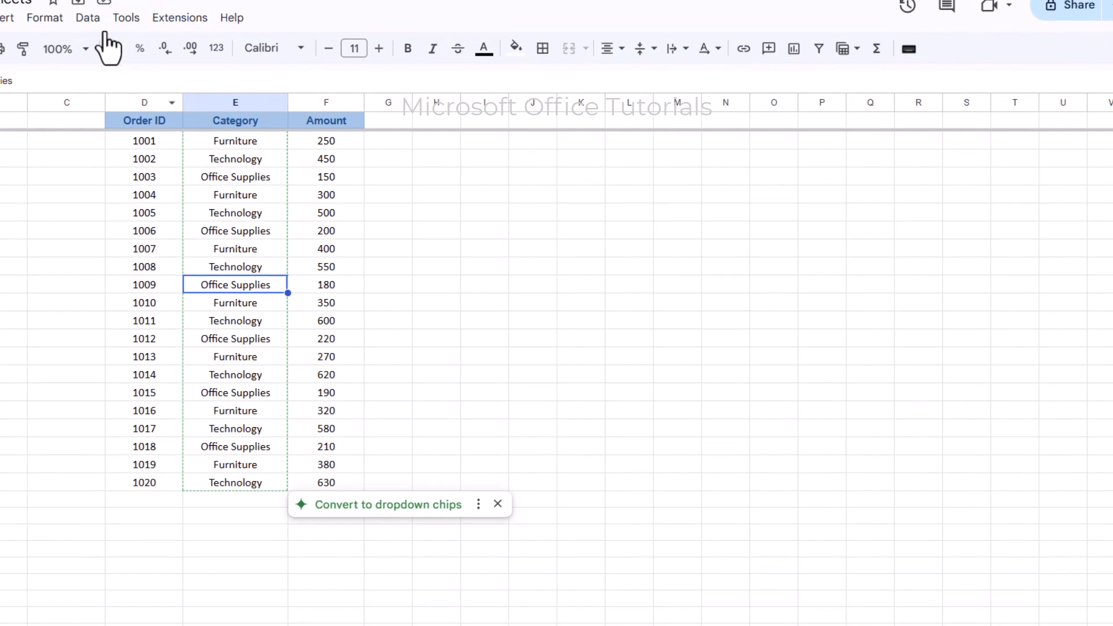
- Add a slicer for the table's Category column and place it in the empty cells beside the data
click(88, 18)
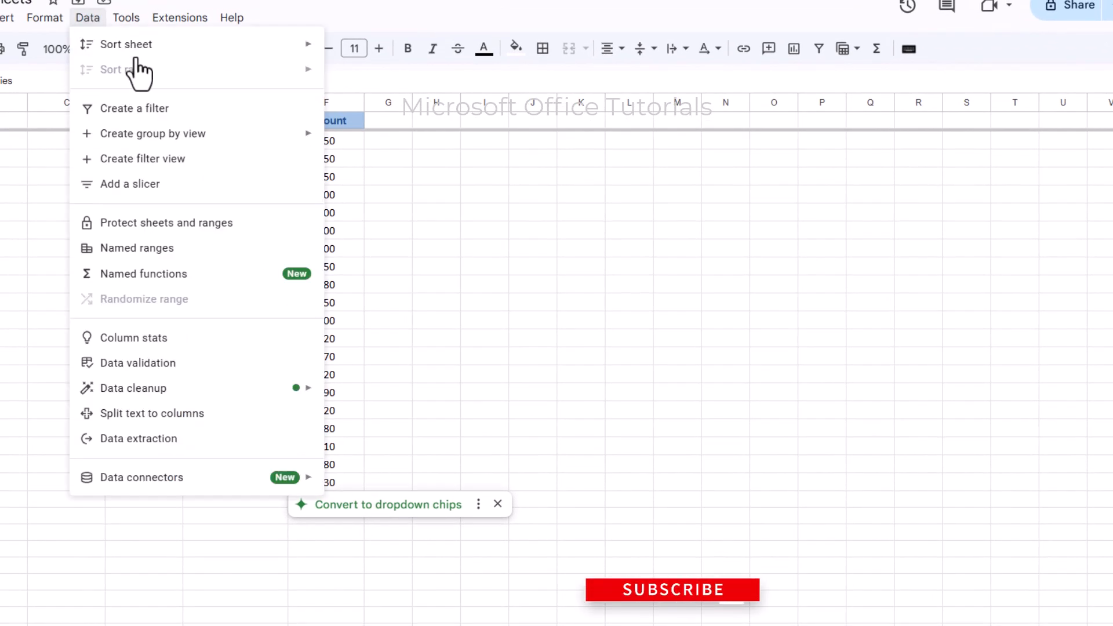
click(160, 183)
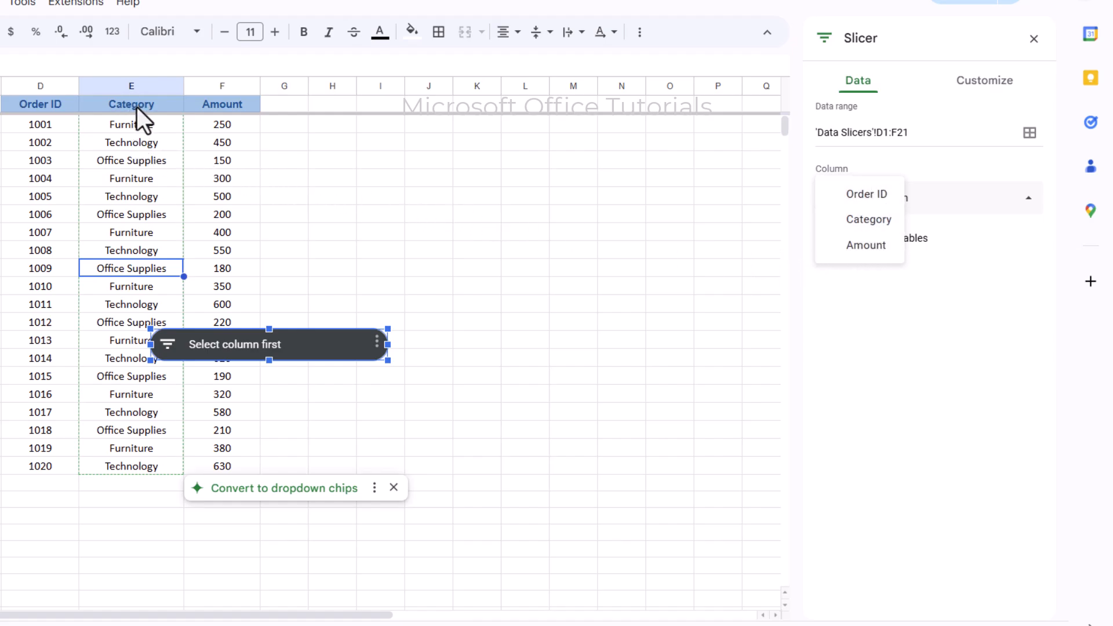
click(867, 220)
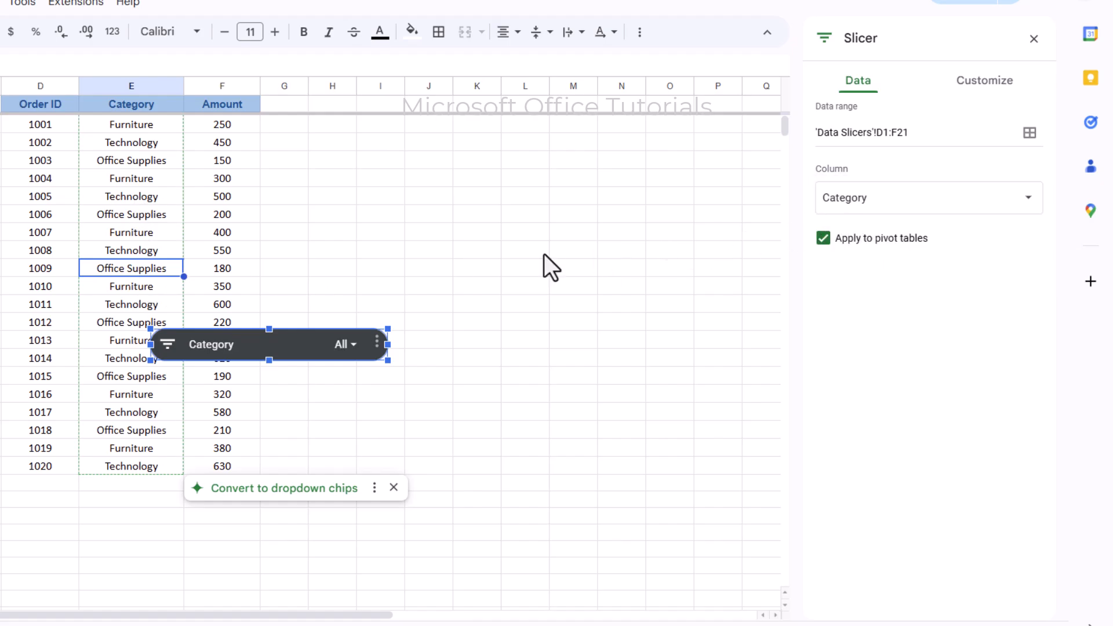
drag(298, 351, 462, 258)
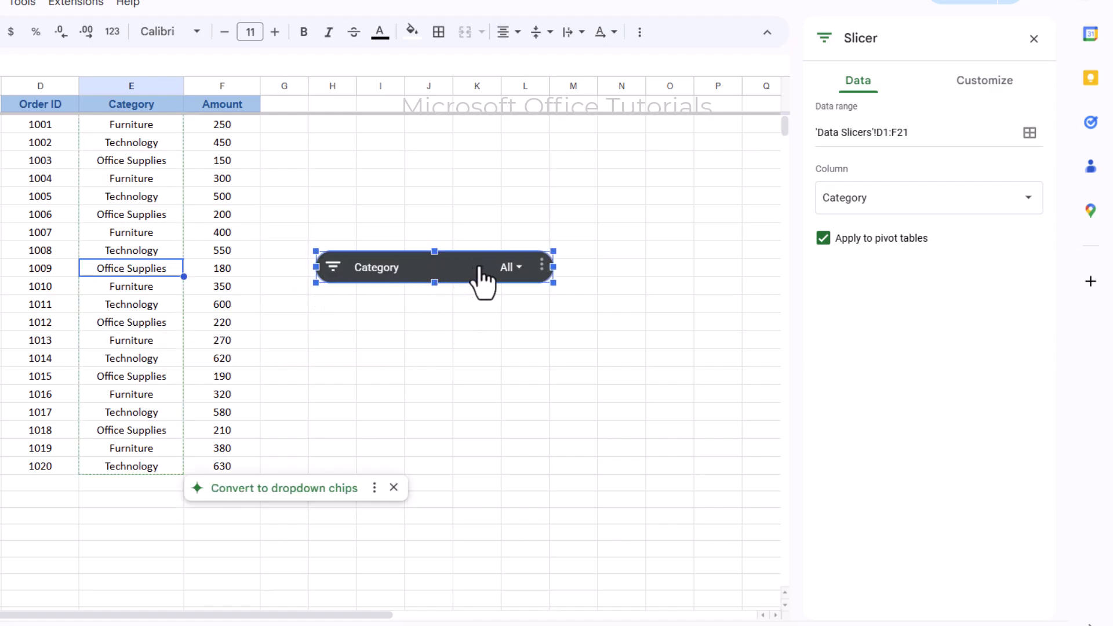
- Filter the table with the Category slicer to show only Furniture, excluding Office Supplies and Technology
click(334, 267)
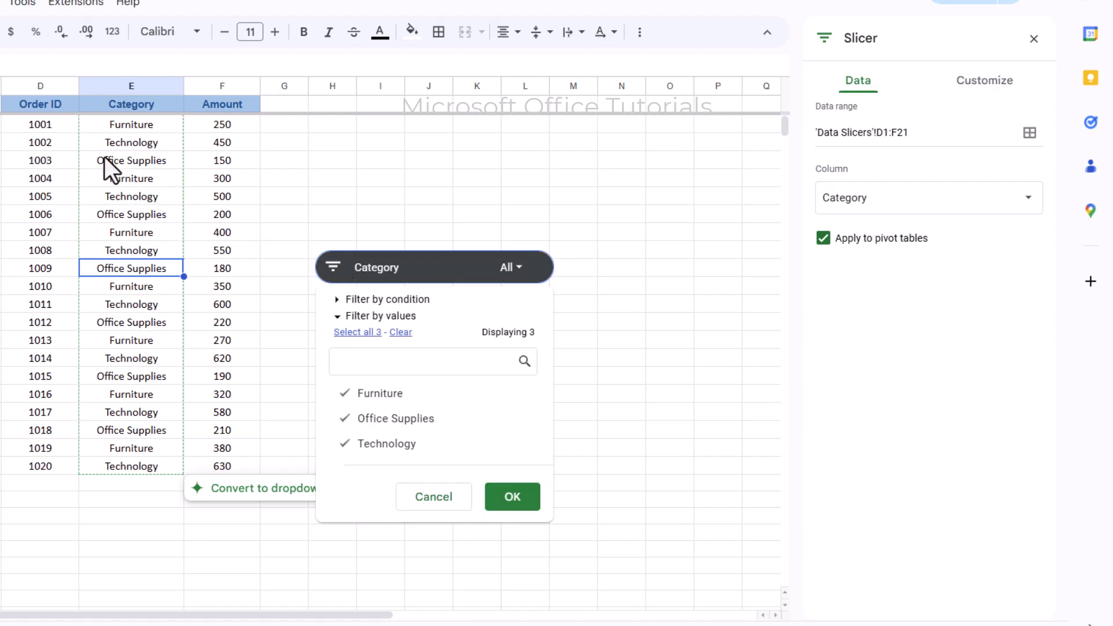
click(357, 419)
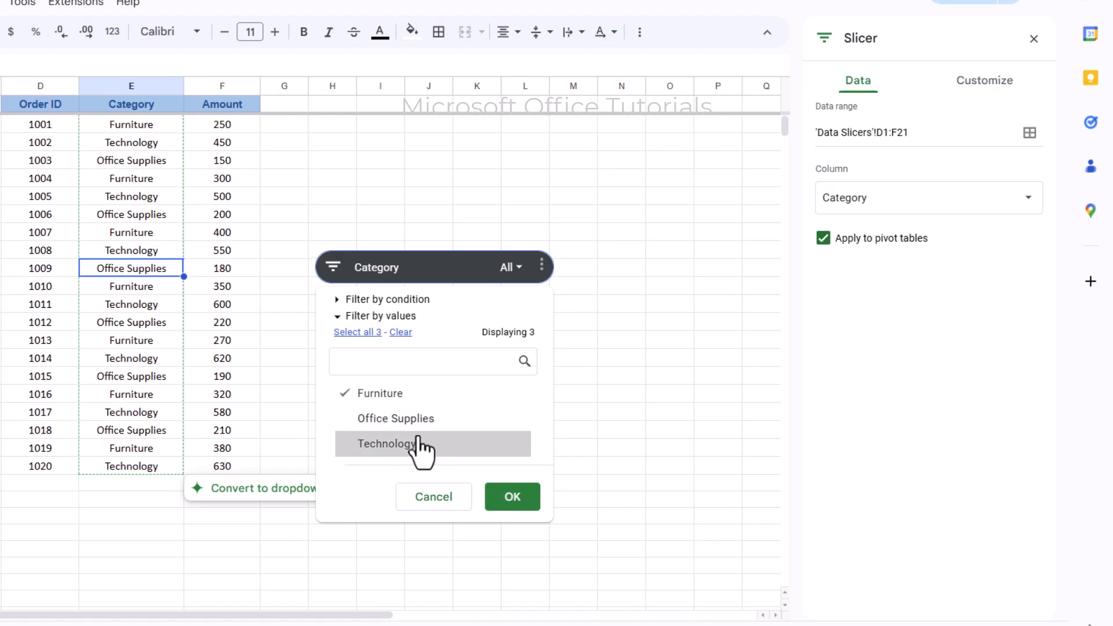
click(512, 499)
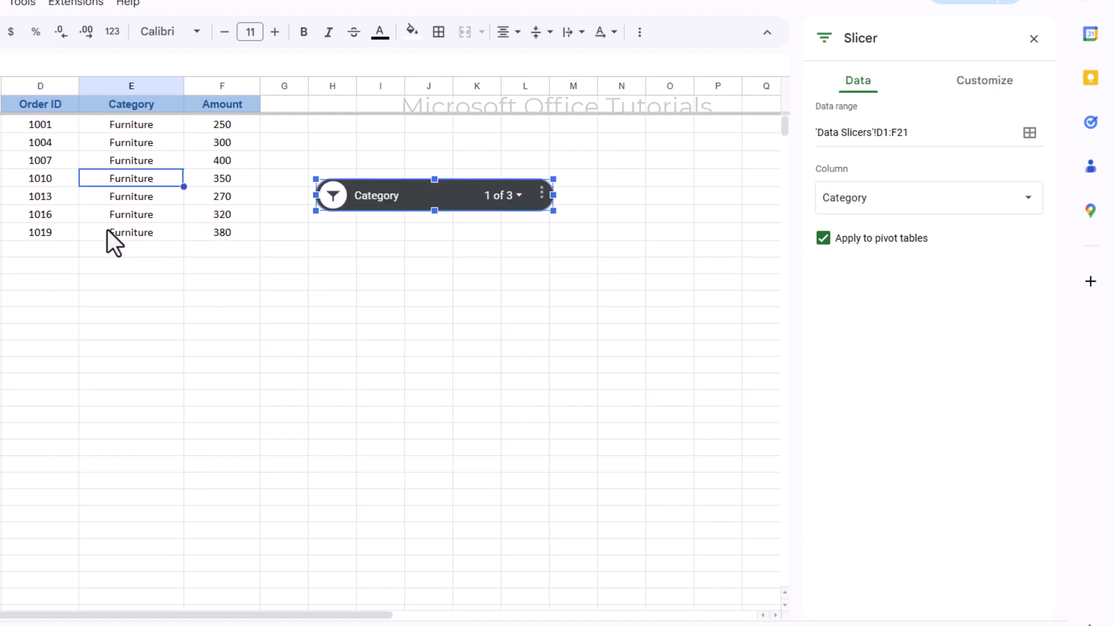
- Add Office Supplies to the values shown by the Category slicer, alongside Furniture
click(333, 196)
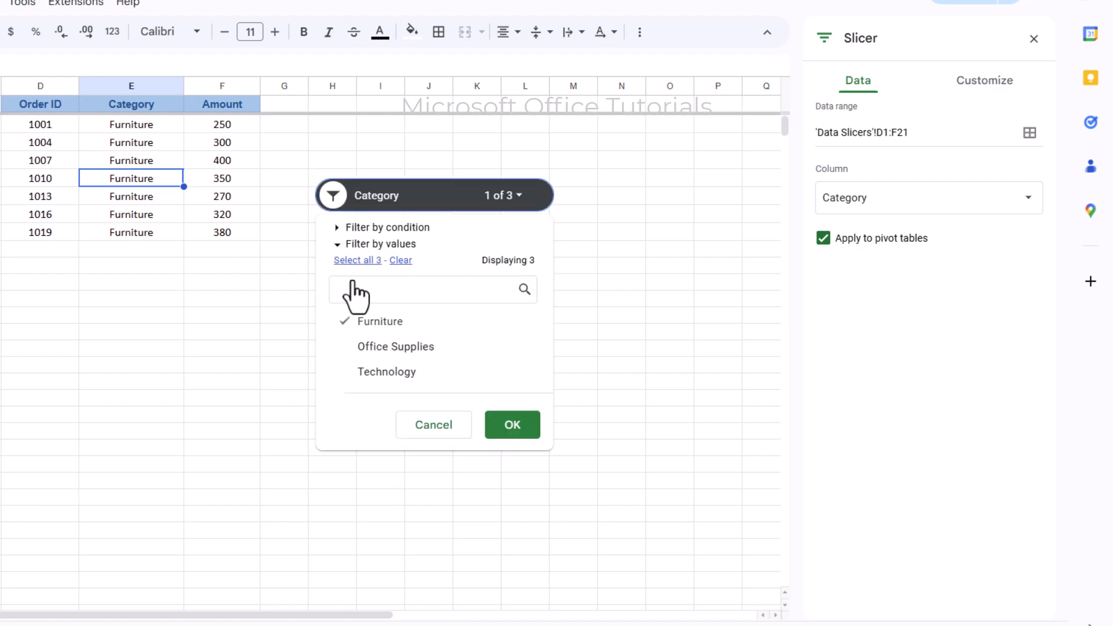
click(346, 352)
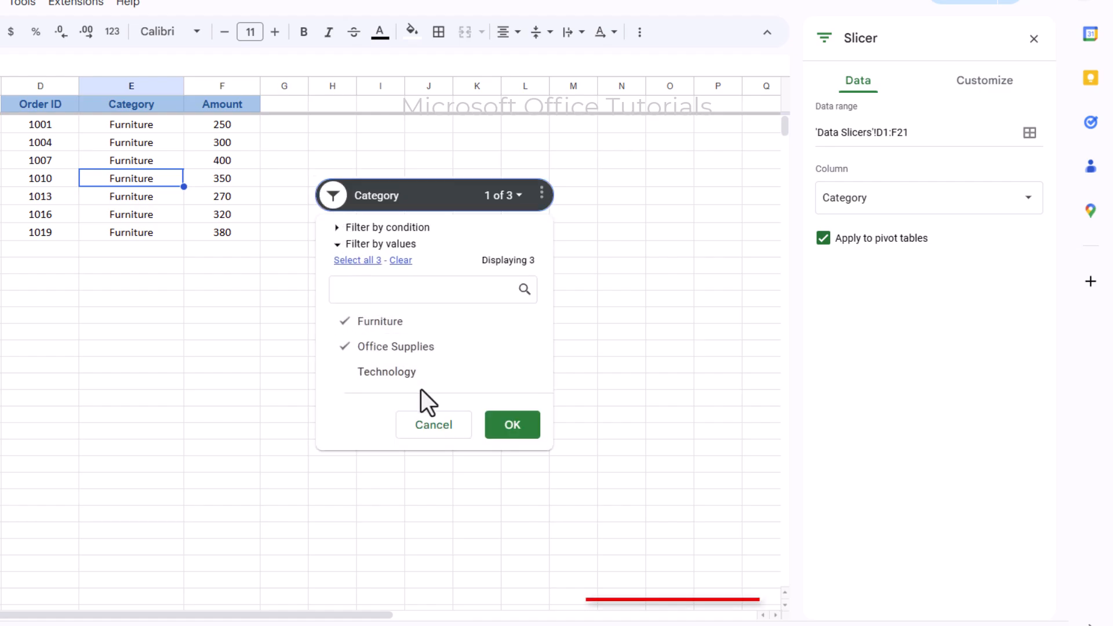
click(514, 427)
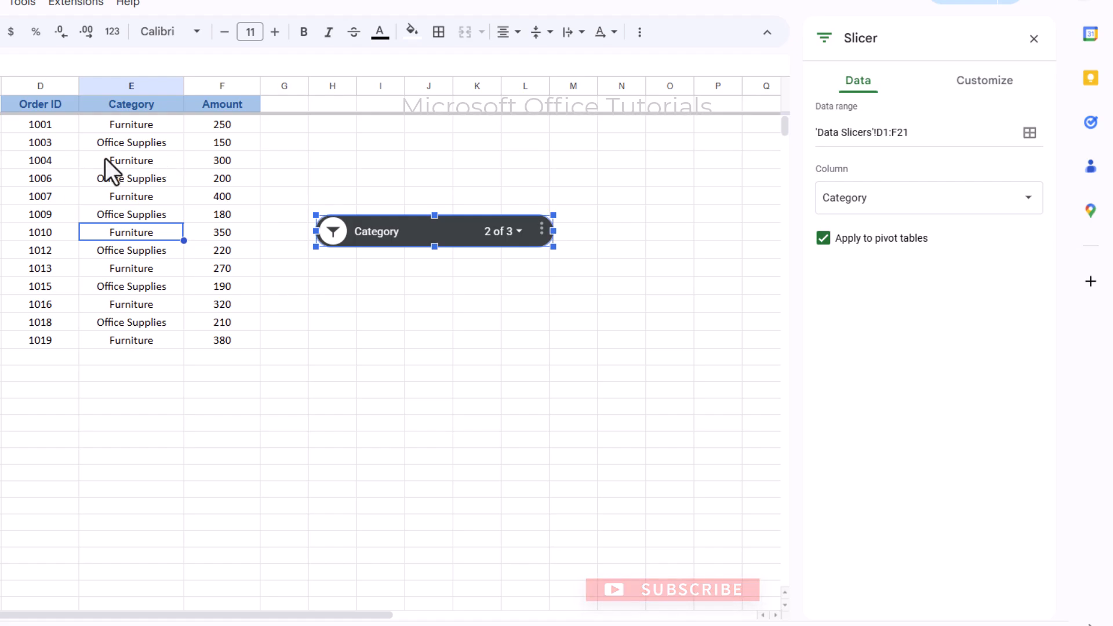
- Reset the Category slicer by selecting all of its values
click(336, 232)
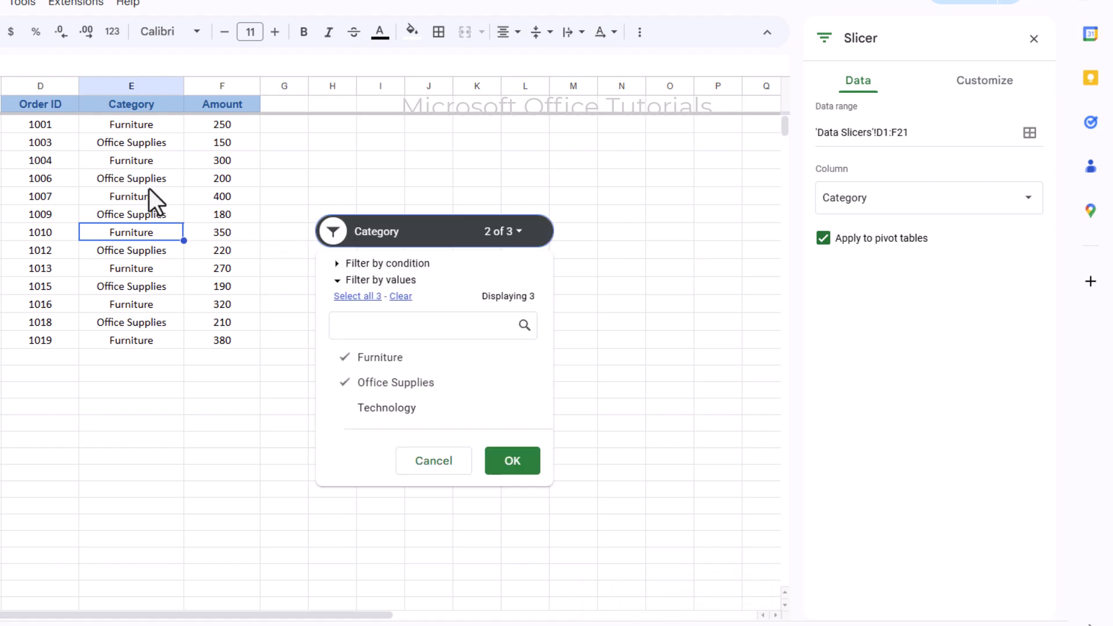
click(357, 297)
click(513, 459)
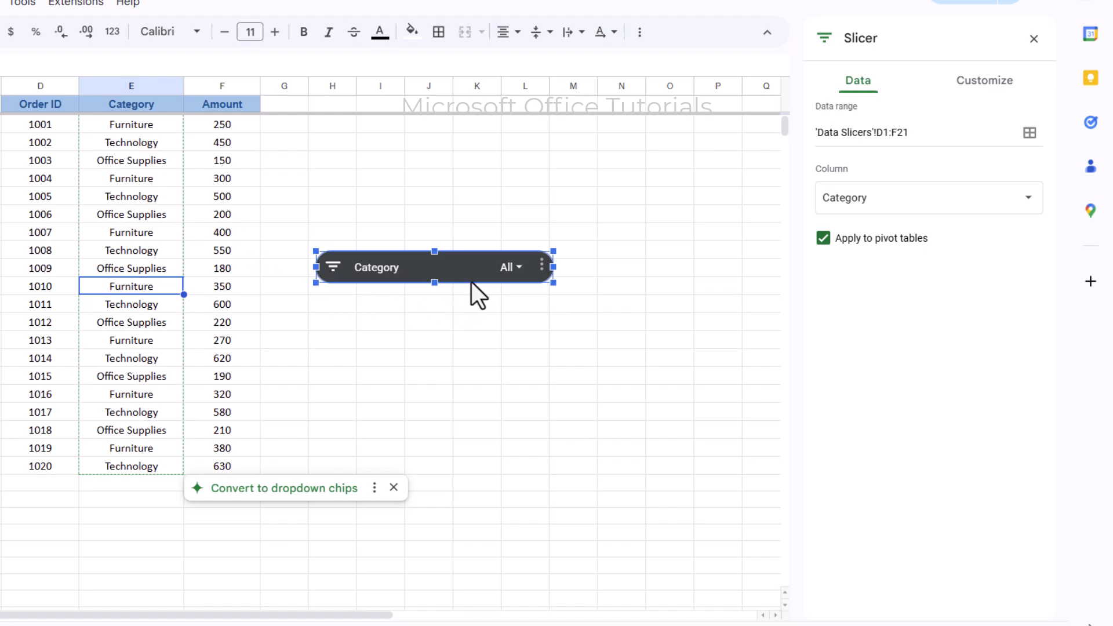
- Customize the Category slicer with a medium blue background color
click(541, 265)
click(590, 287)
click(985, 83)
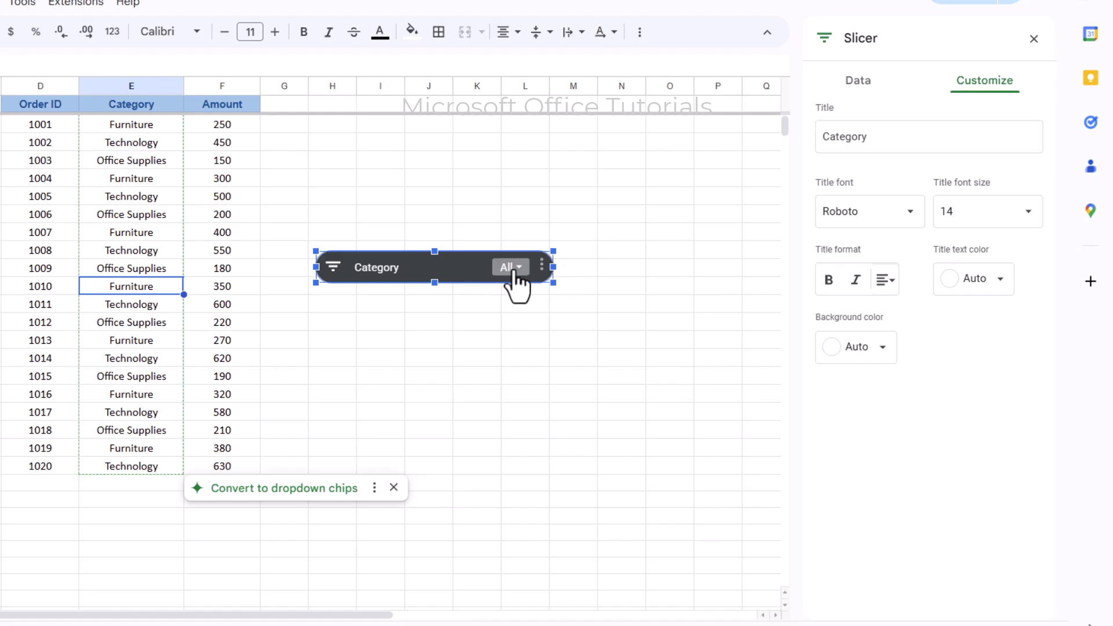
click(880, 364)
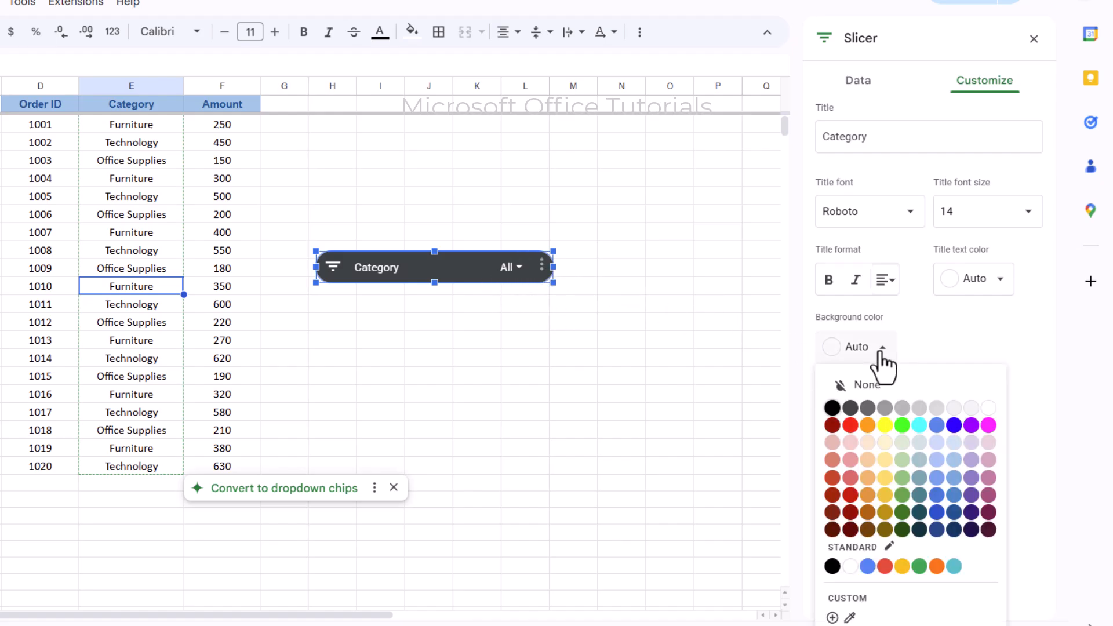
click(954, 494)
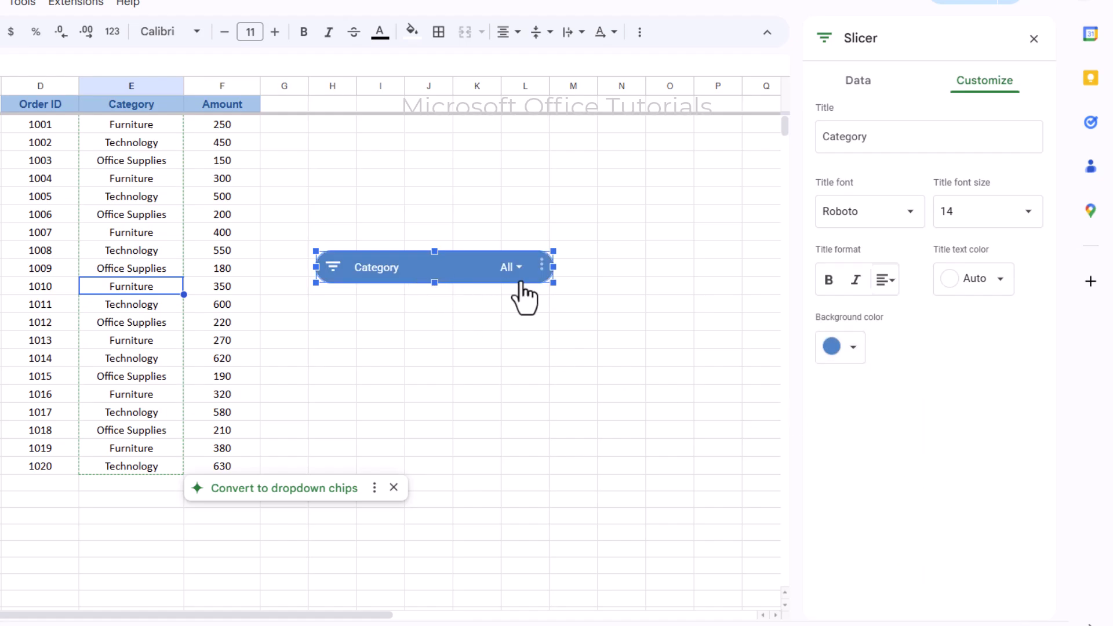
- Set the Category slicer's title text color to black, keeping Category as its title
click(1000, 281)
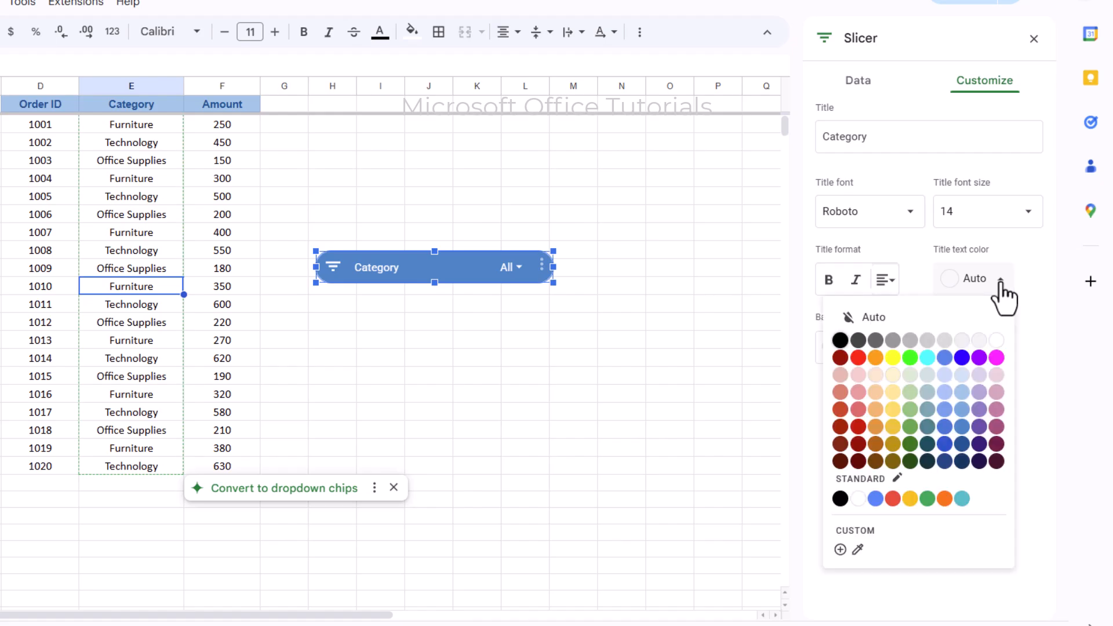
click(840, 340)
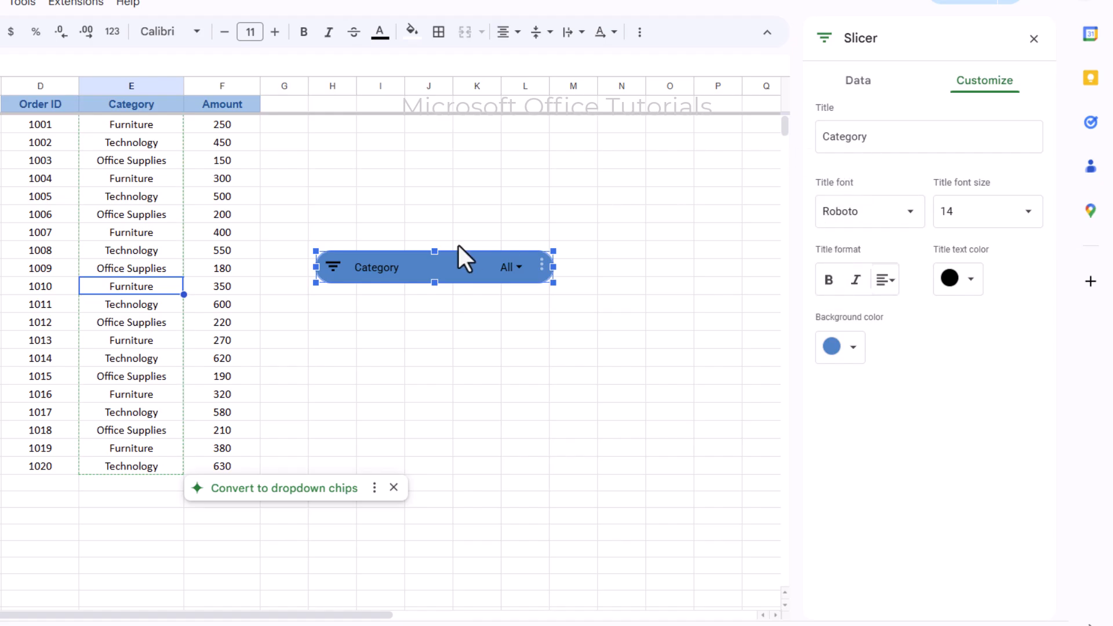
double_click(839, 137)
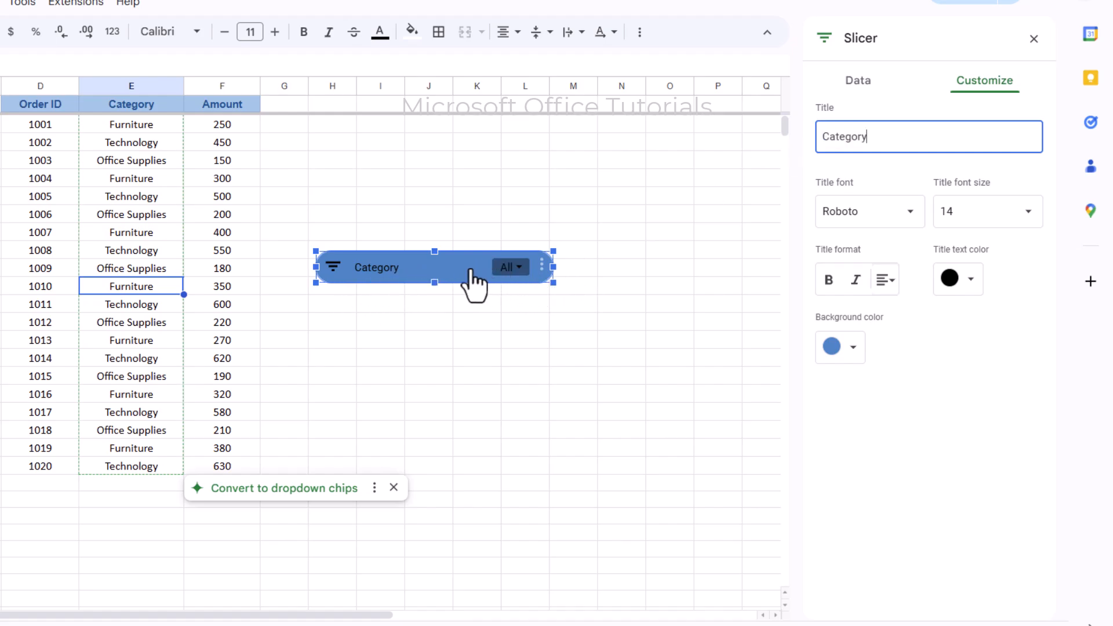
- Copy the Category slicer, paste the duplicate and position it just below the original
click(543, 269)
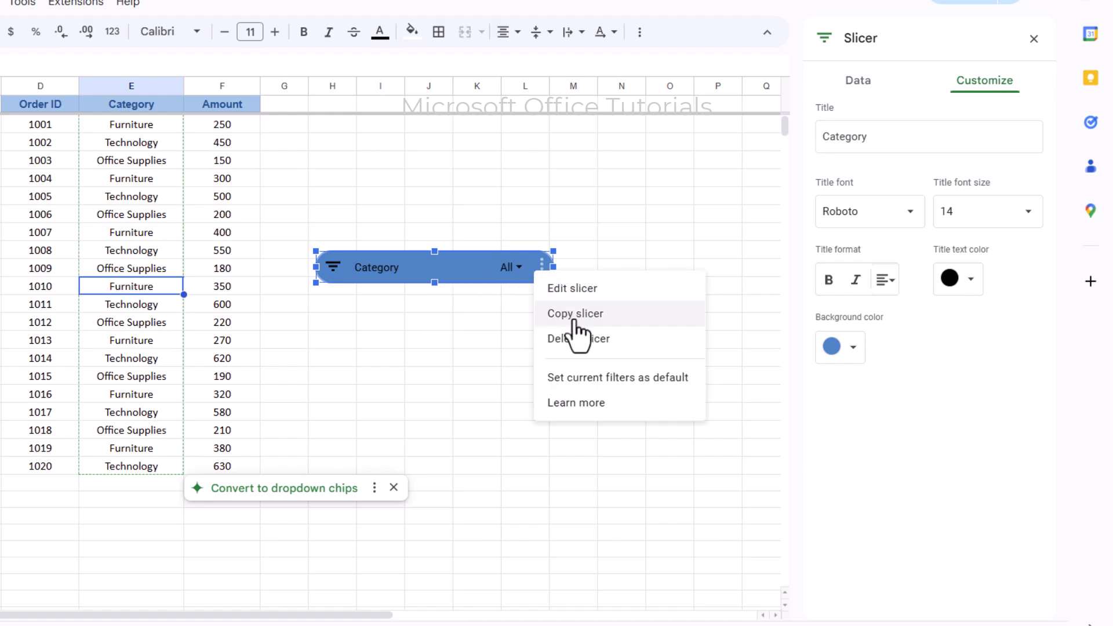
click(575, 316)
click(394, 330)
key(ctrl+v)
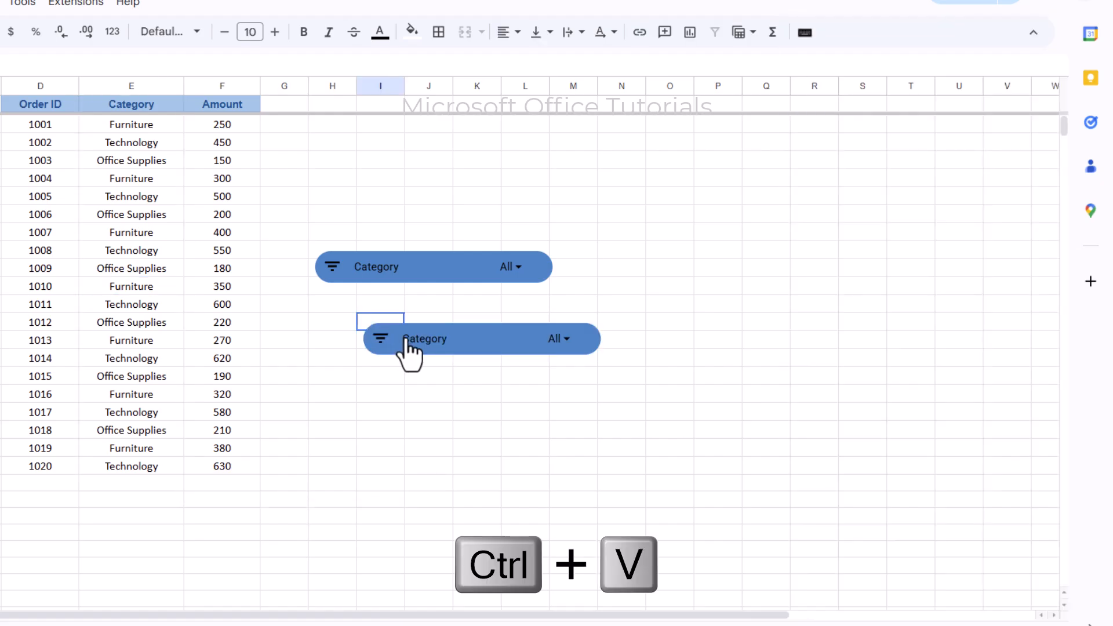
click(422, 342)
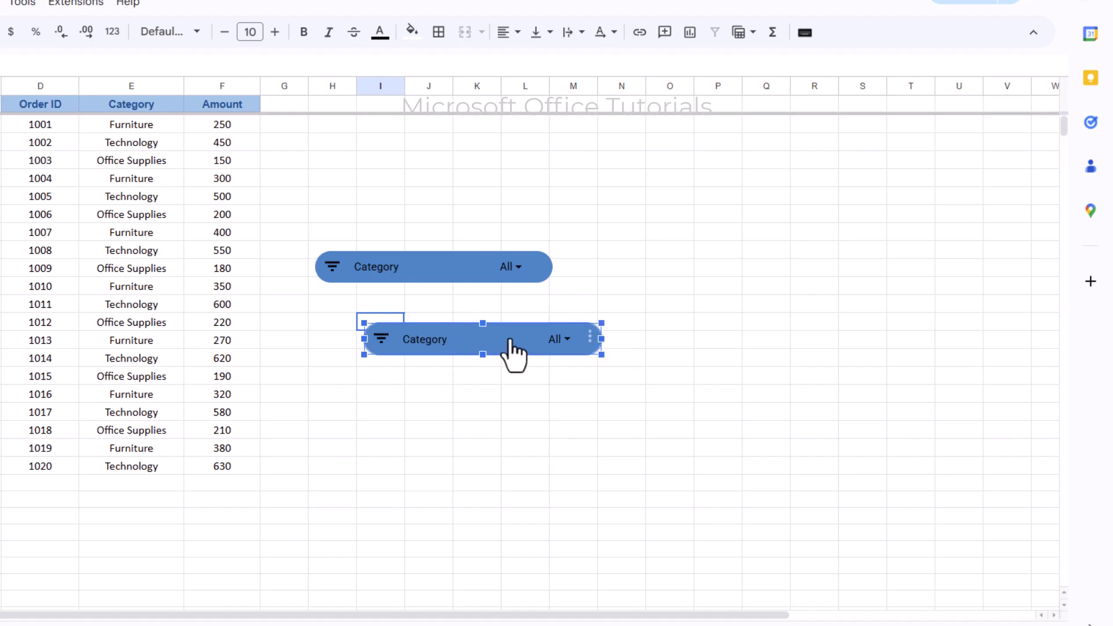
drag(487, 348, 431, 342)
- Edit the duplicated slicer so that it filters by the Amount column
click(536, 331)
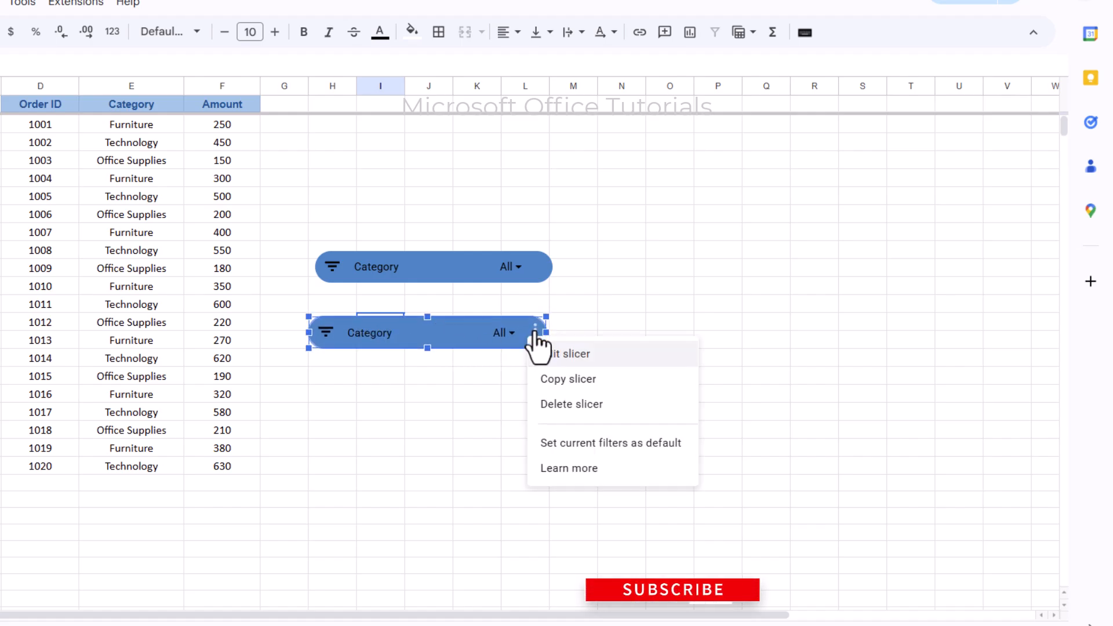
click(612, 359)
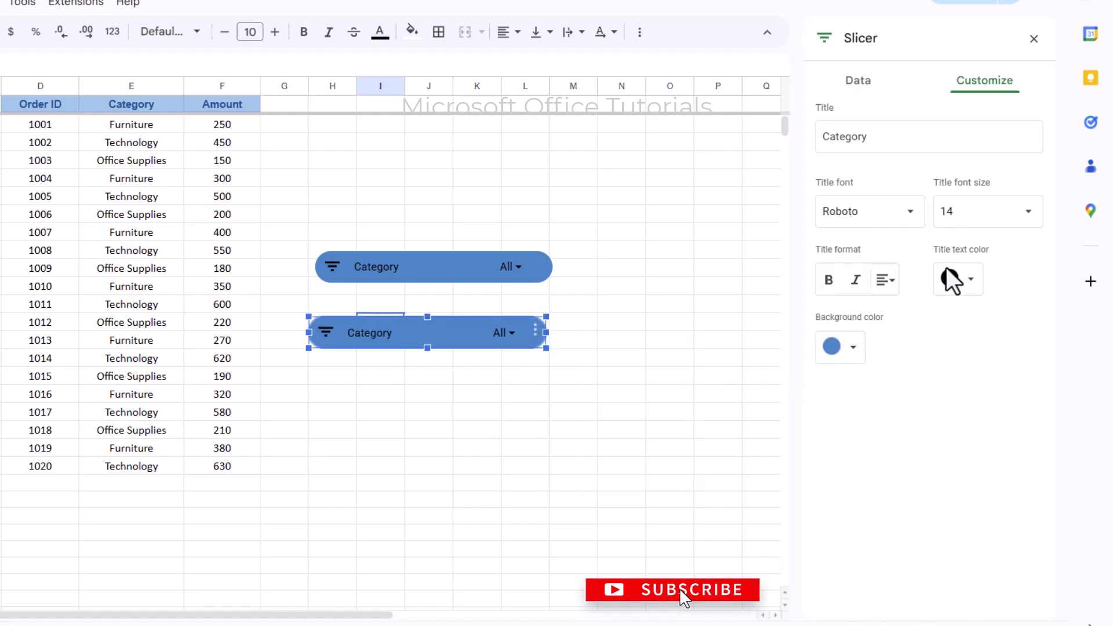
click(859, 87)
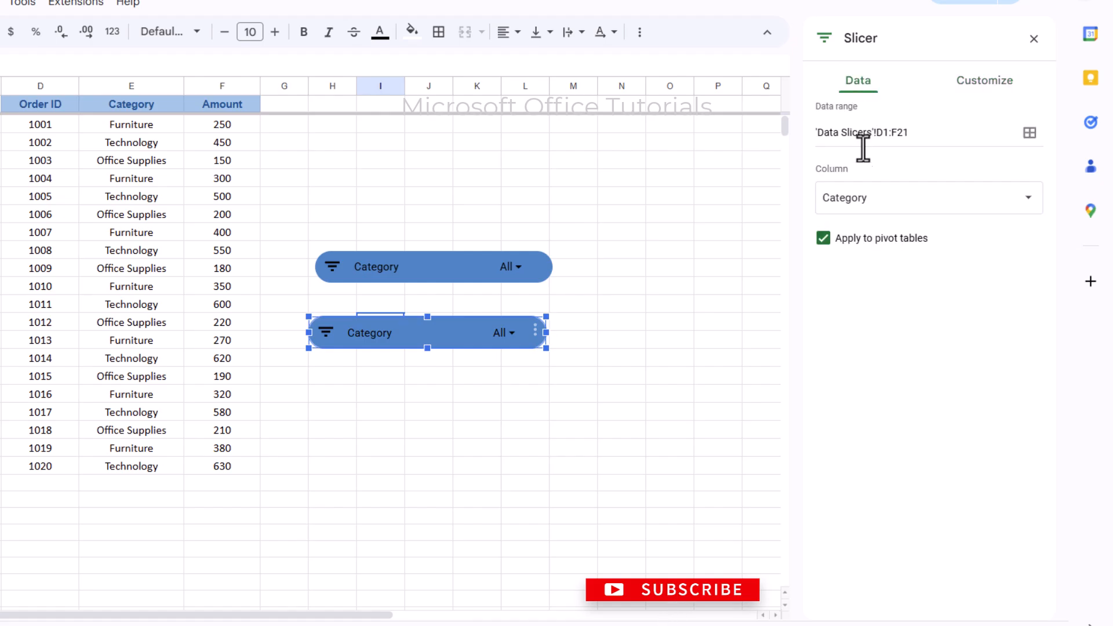
click(1021, 200)
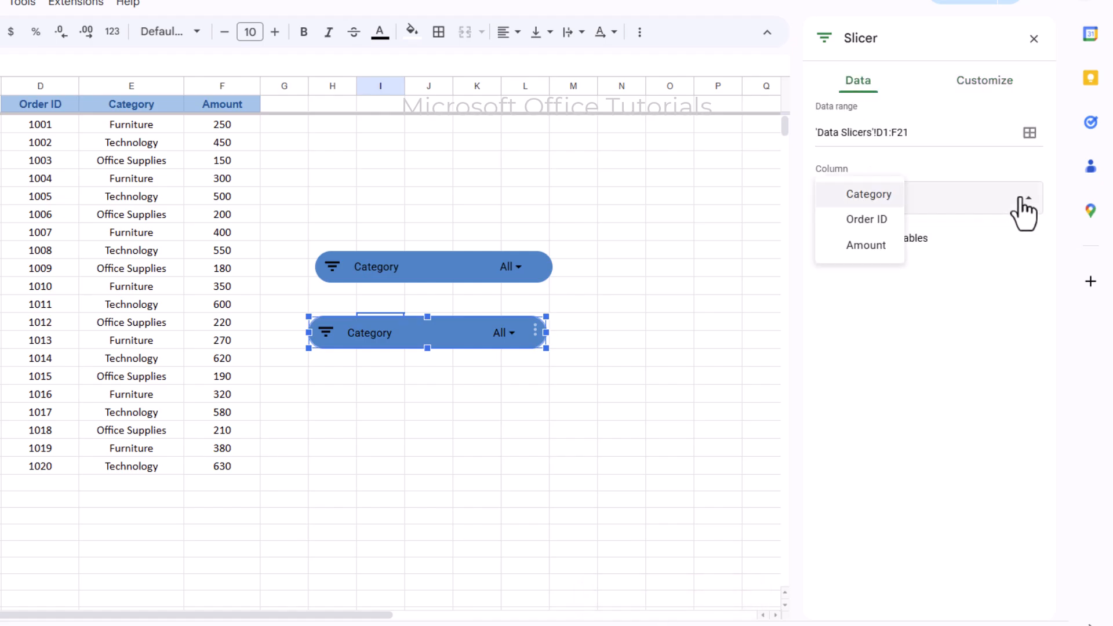
click(876, 248)
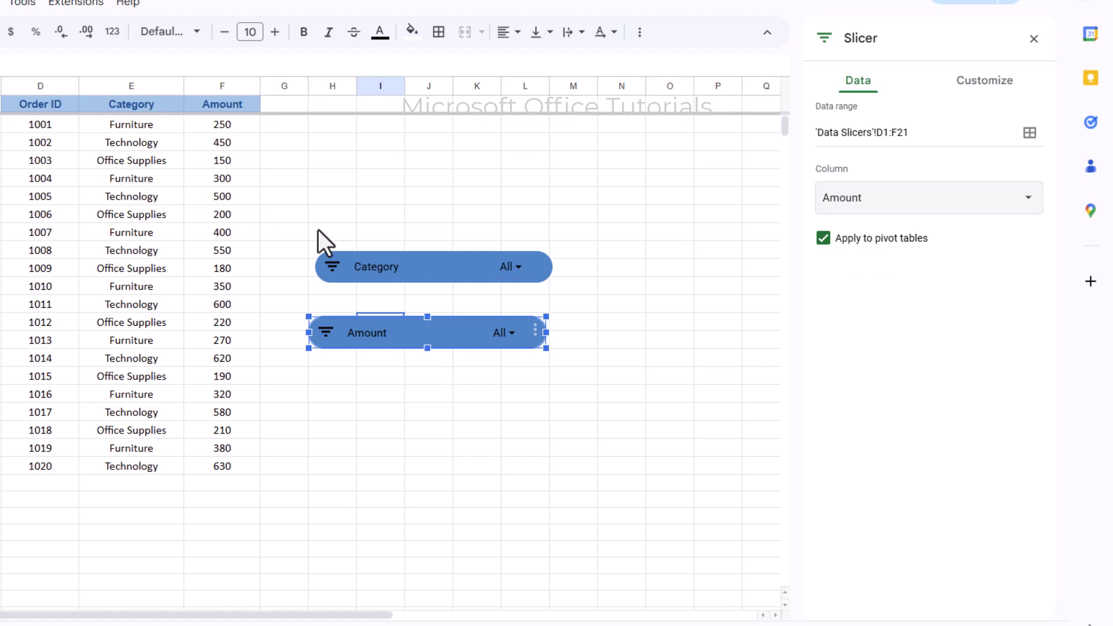
- Limit the Category slicer to Furniture only and move it up above the Amount slicer
click(334, 267)
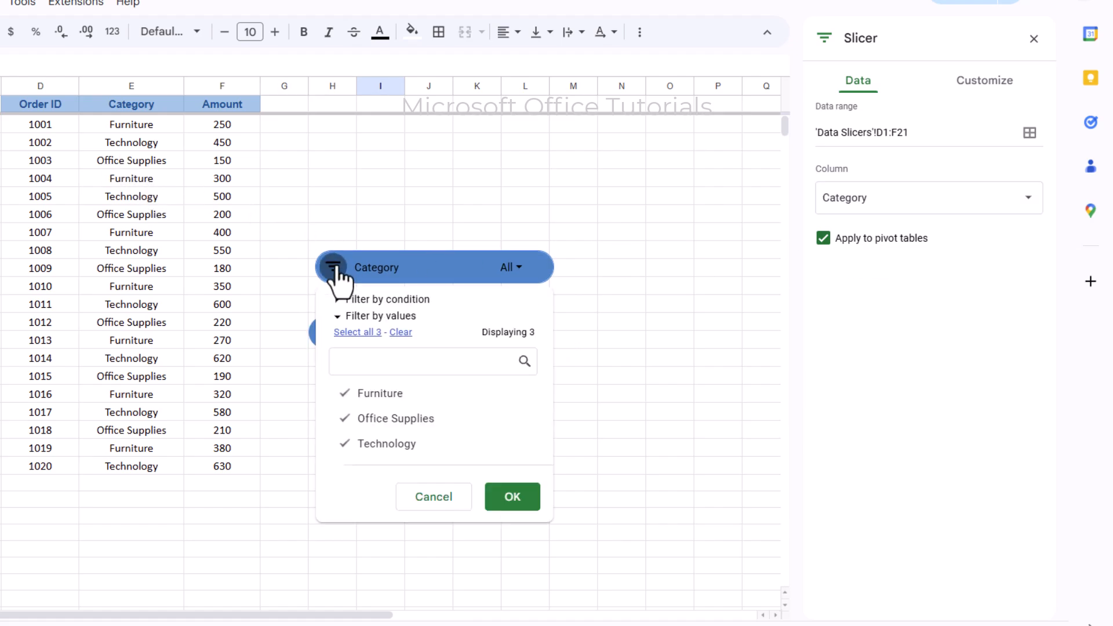
click(377, 418)
click(356, 446)
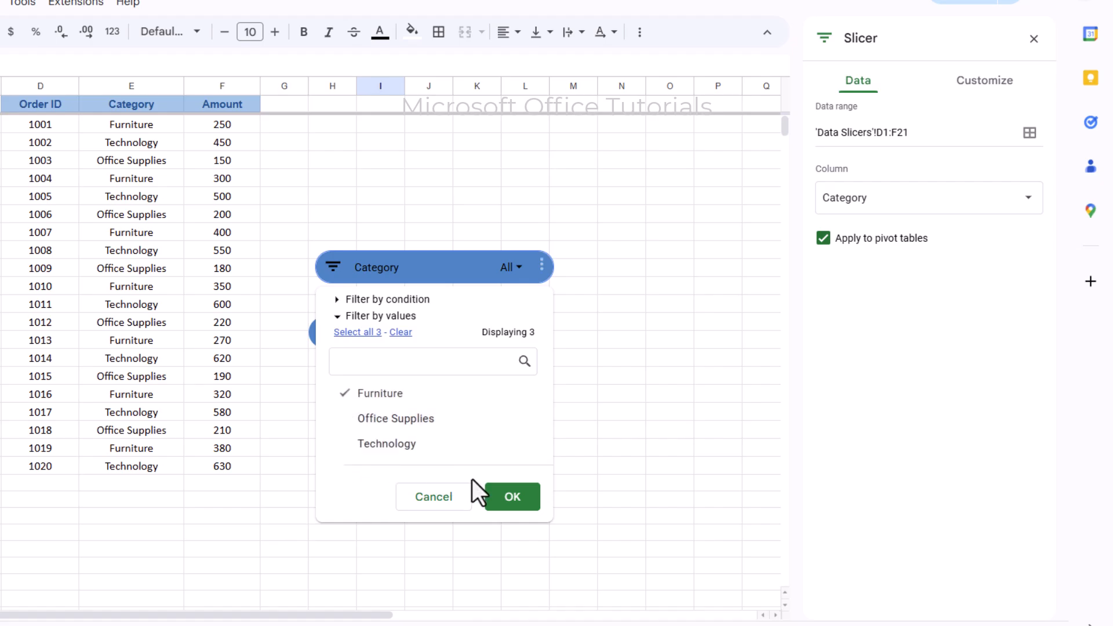
click(511, 502)
drag(409, 209, 416, 149)
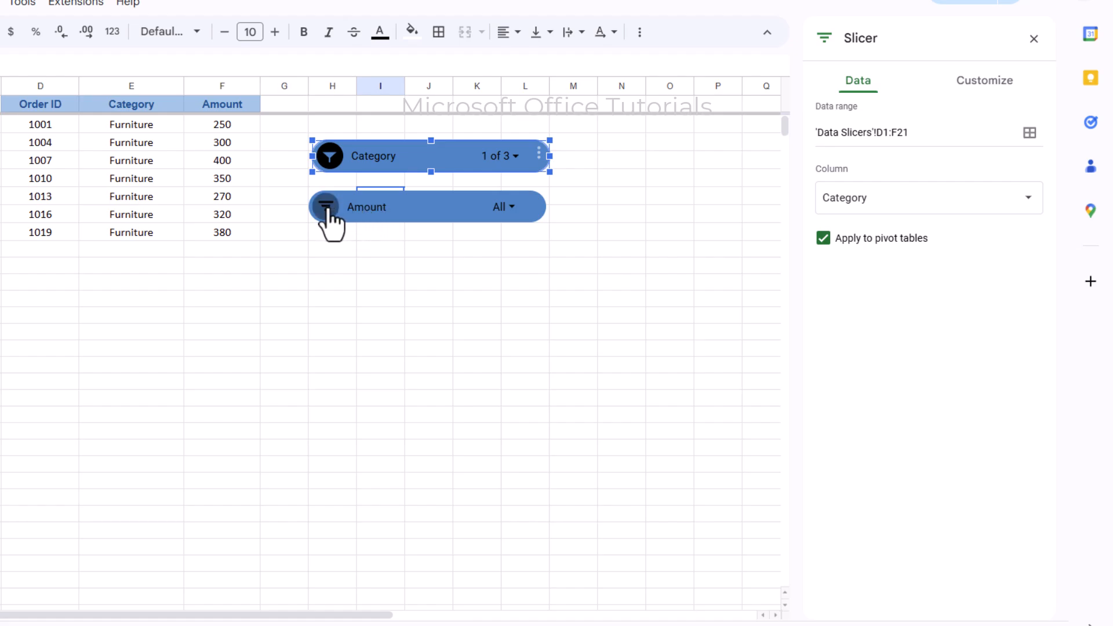
- Filter the Amount slicer by condition to show only values greater than 300
click(332, 219)
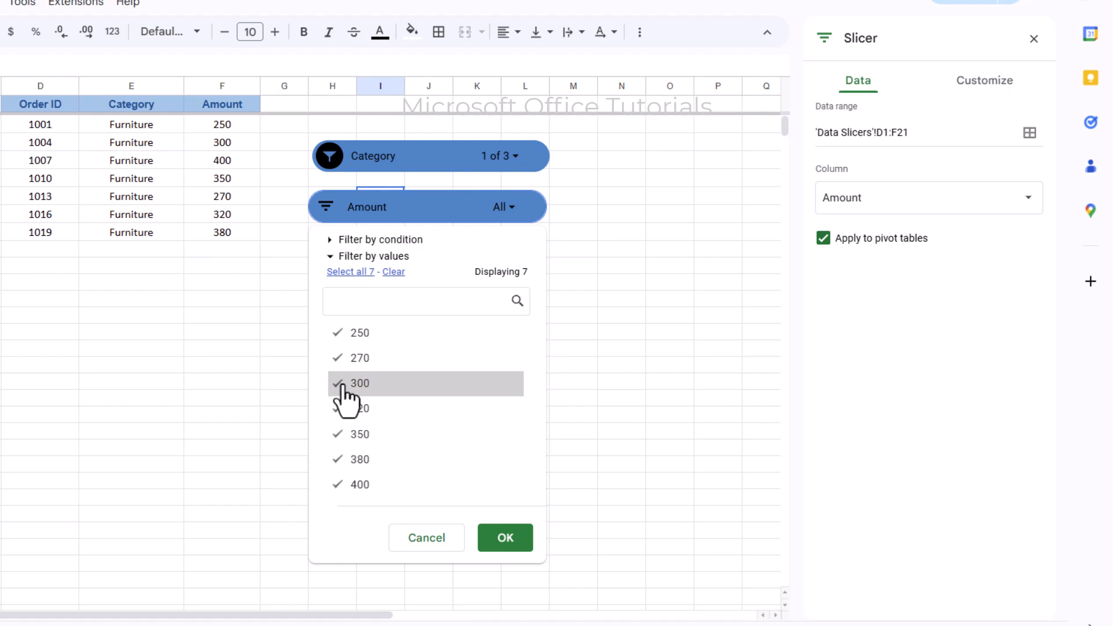
click(329, 239)
click(497, 270)
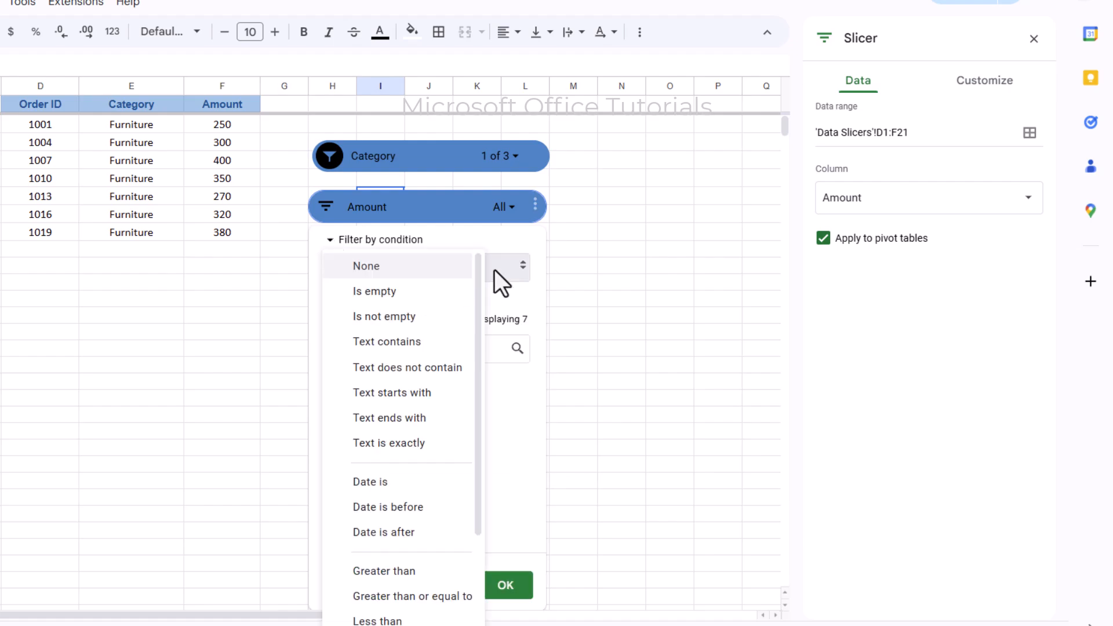
scroll(415, 481, down, 3)
click(413, 427)
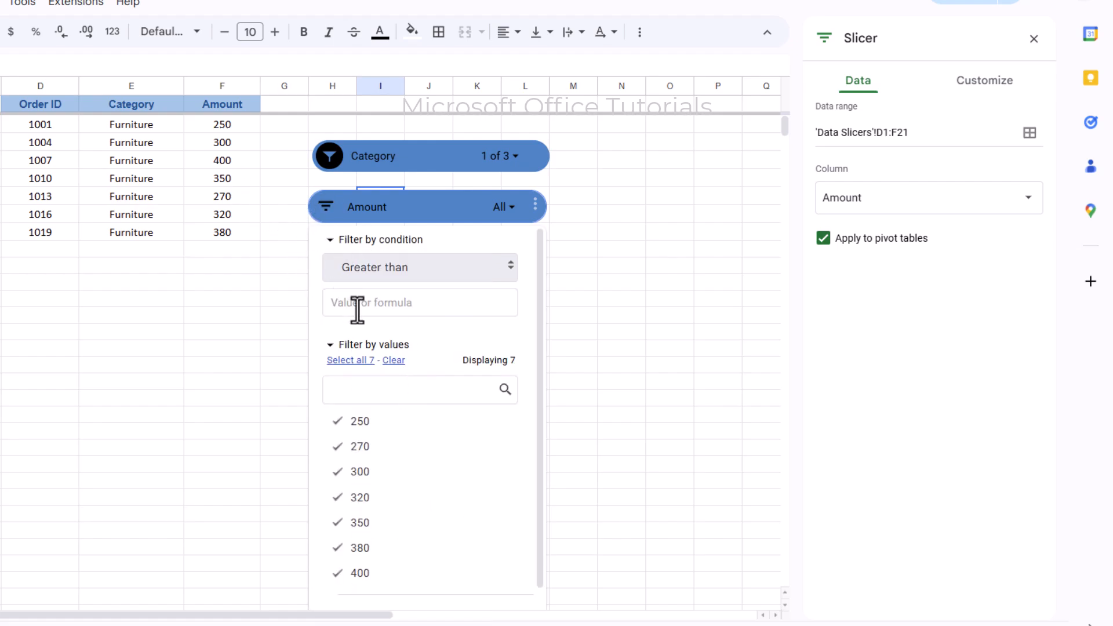
click(356, 304)
text(300)
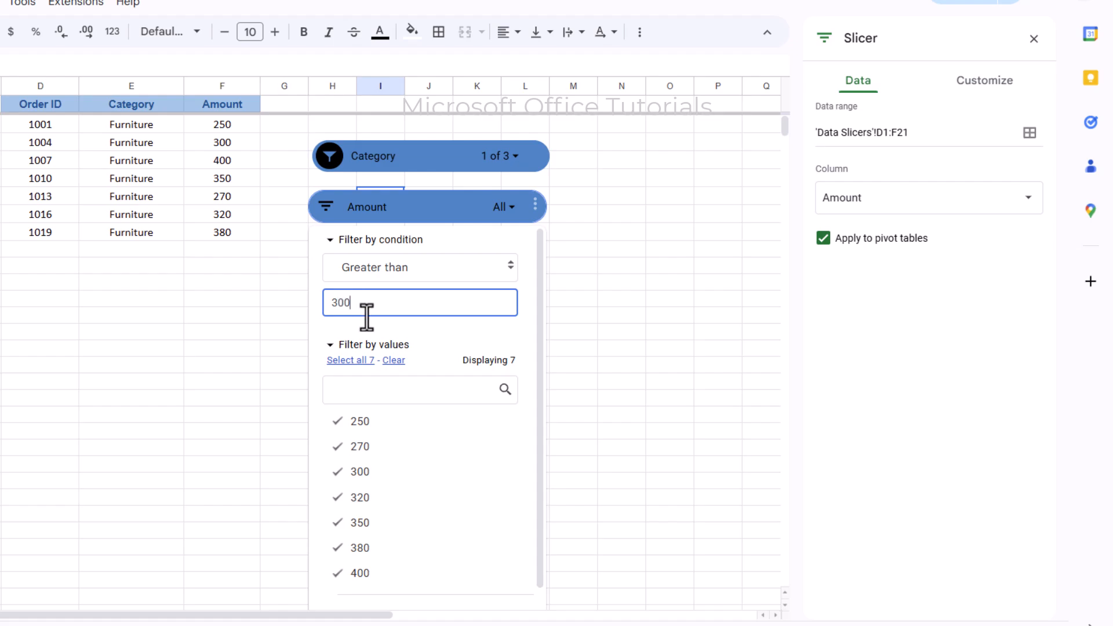
scroll(458, 510, down, 1)
click(490, 596)
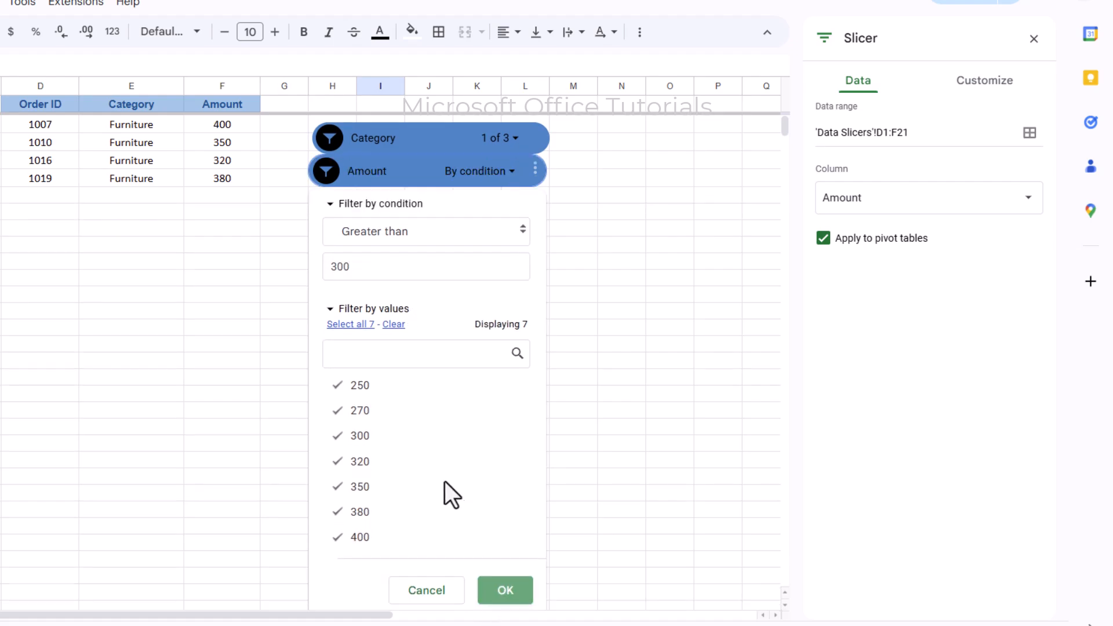
- Move the Amount slicer so it lines up beneath the Category slicer with a gap between them, and deselect it
drag(406, 173, 444, 249)
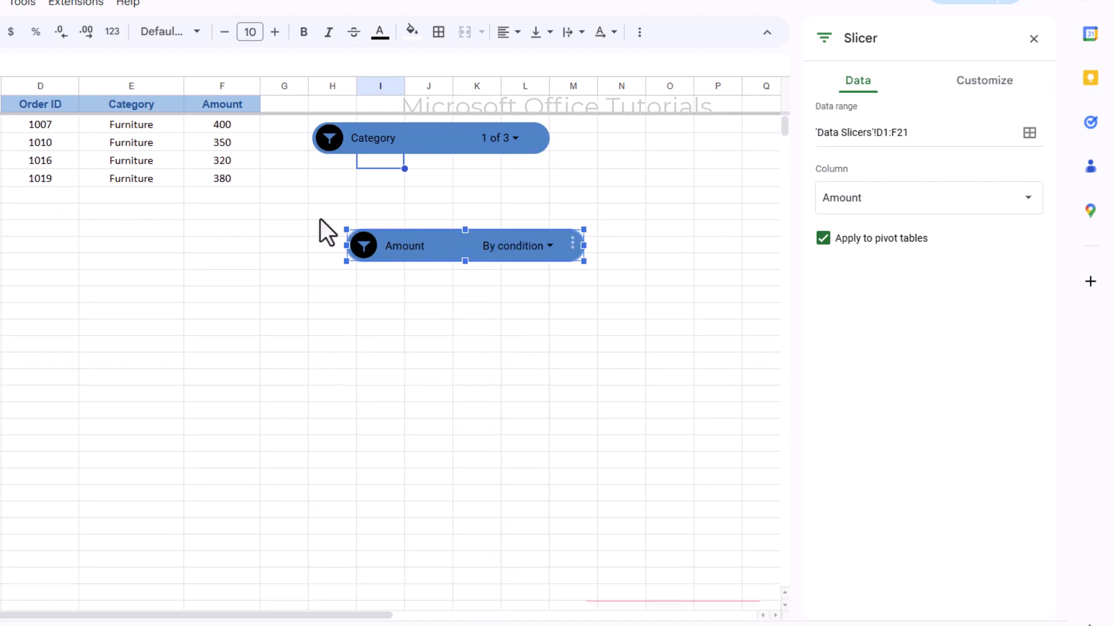
drag(442, 241, 408, 211)
click(429, 244)
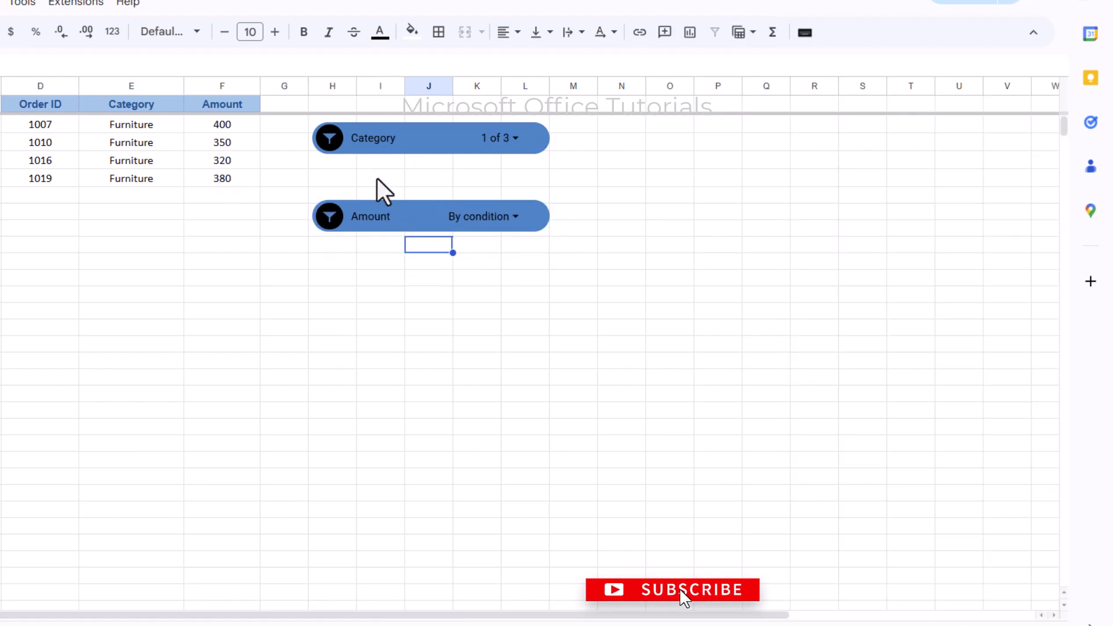